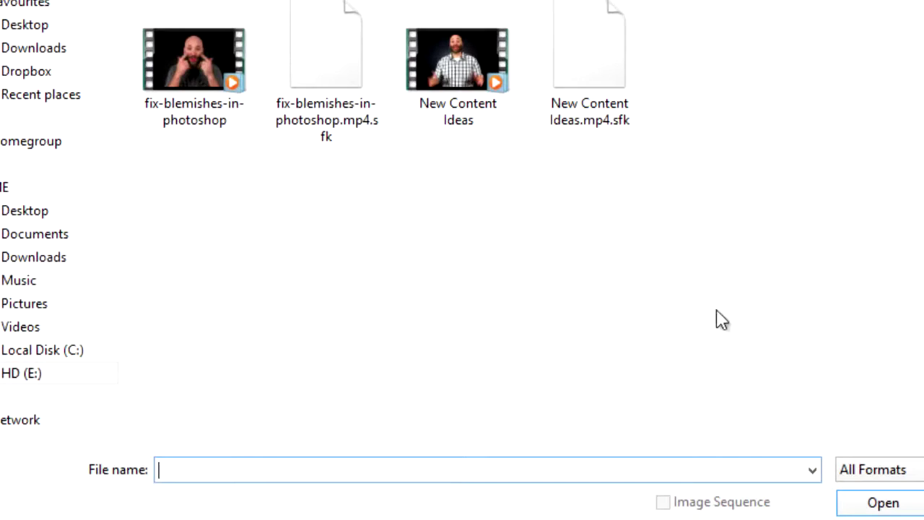
# Step: Import a trimmed range of the video as frame layers
pyautogui.click(858, 494)
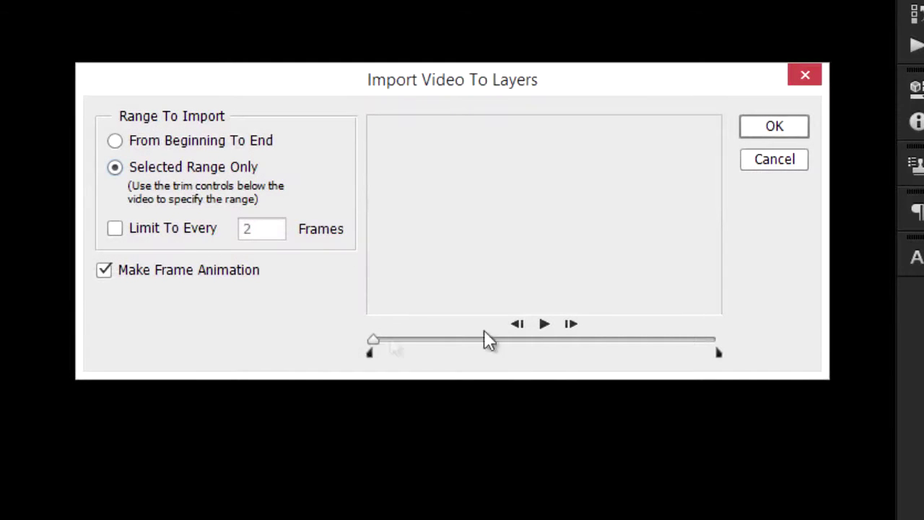
pyautogui.moveTo(370, 352)
pyautogui.mouseDown()
pyautogui.moveTo(460, 352)
pyautogui.moveTo(452, 353)
pyautogui.mouseUp()
pyautogui.click(771, 129)
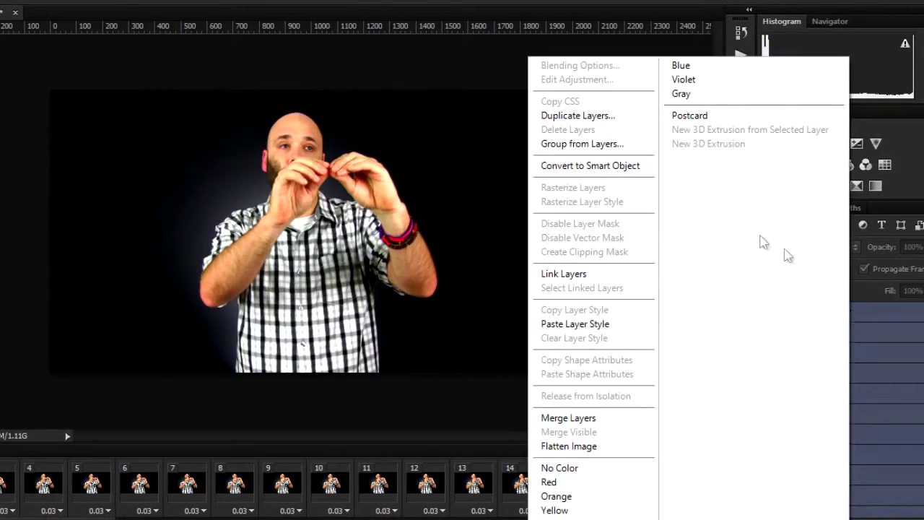
# Step: Convert the frame animation to a video timeline and combine the 192 layers into one smart object
pyautogui.press('Escape')
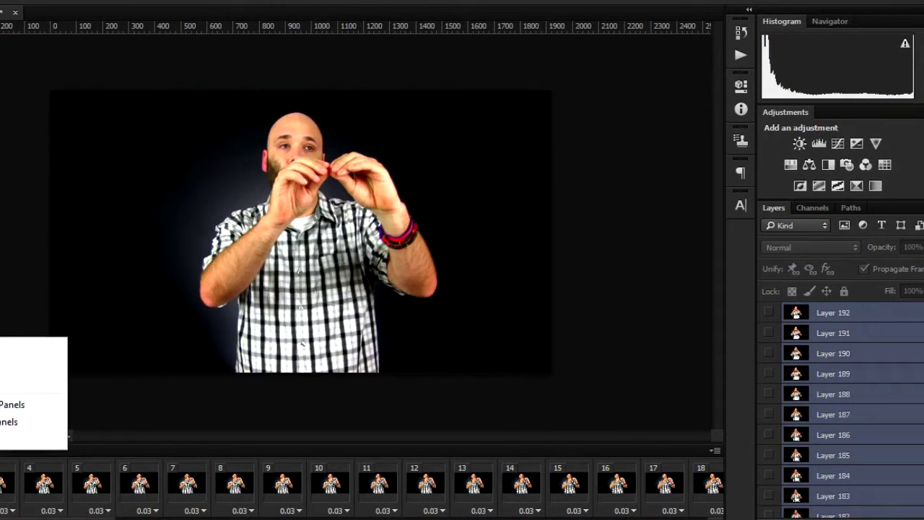
pyautogui.click(715, 450)
pyautogui.click(841, 377)
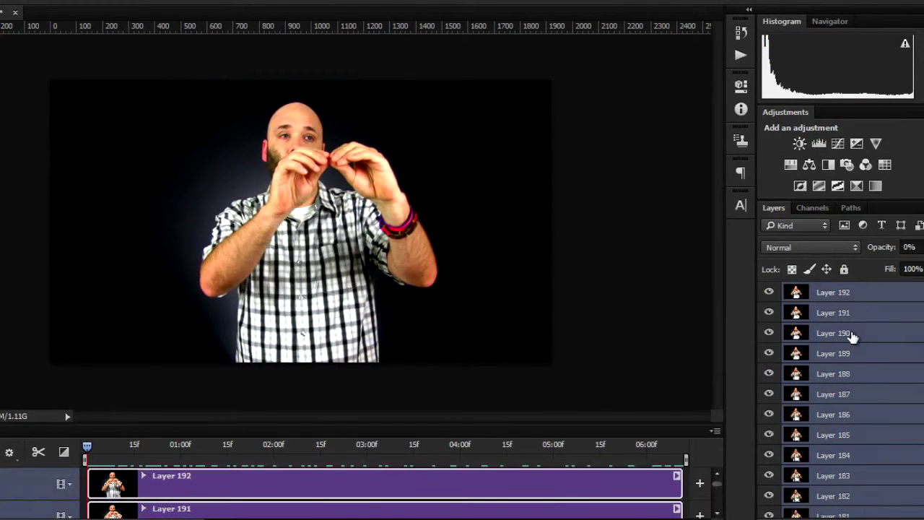
pyautogui.rightClick(853, 332)
pyautogui.click(782, 192)
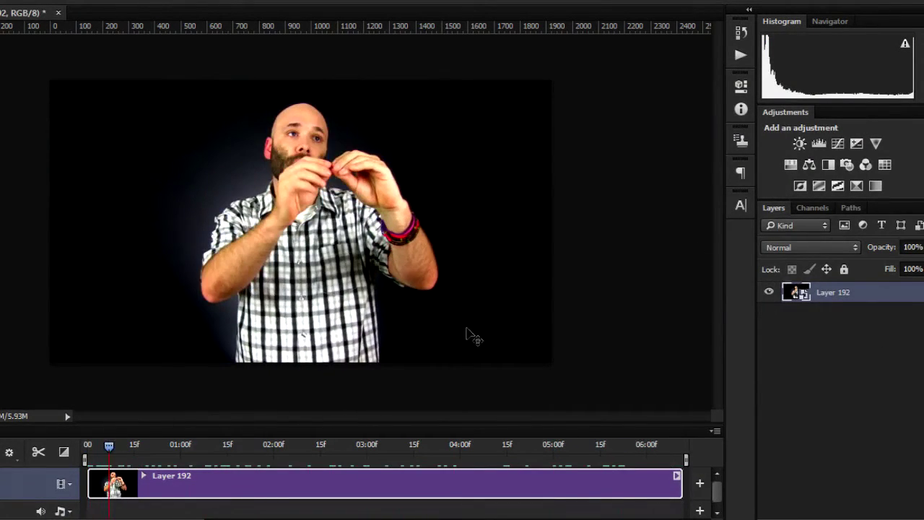
# Step: Apply the Filter Gallery's Cutout effect to the video layer with coarser edge settings
pyautogui.click(126, 2)
pyautogui.click(144, 29)
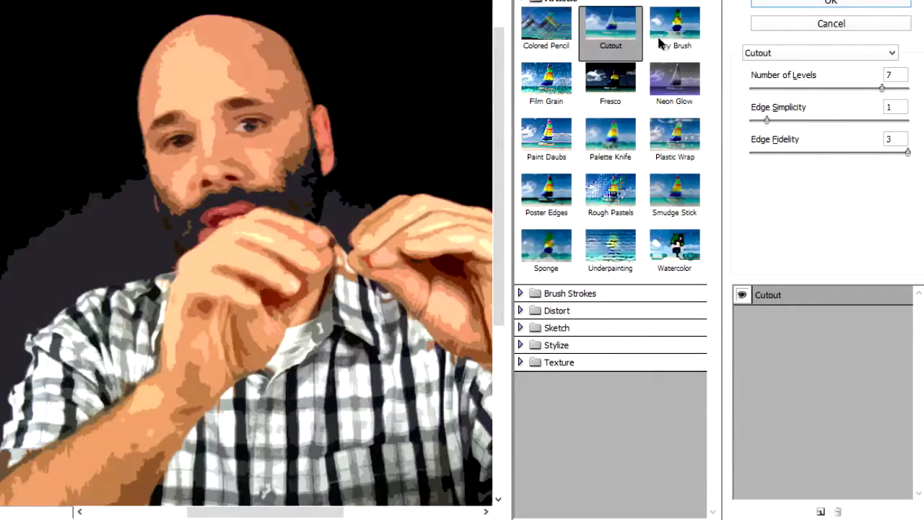
pyautogui.click(875, 87)
pyautogui.click(852, 55)
pyautogui.click(848, 6)
pyautogui.click(848, 6)
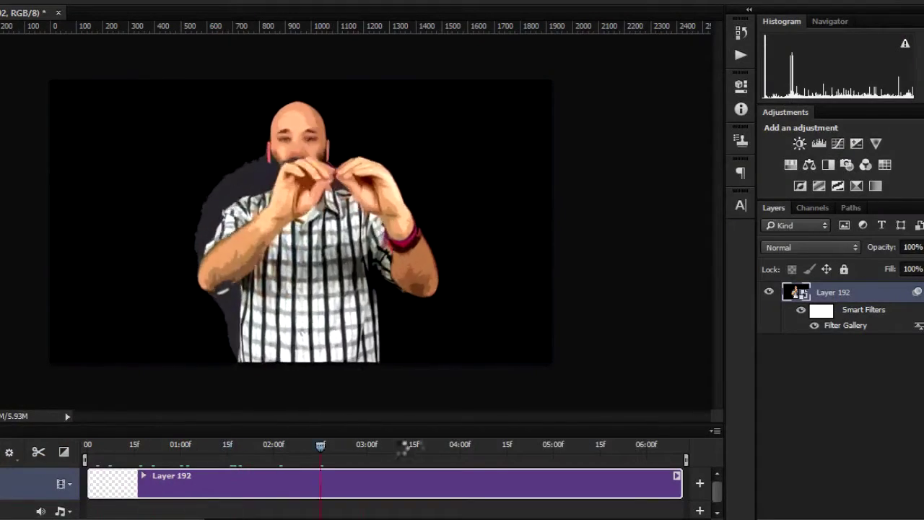
pyautogui.rightClick(830, 311)
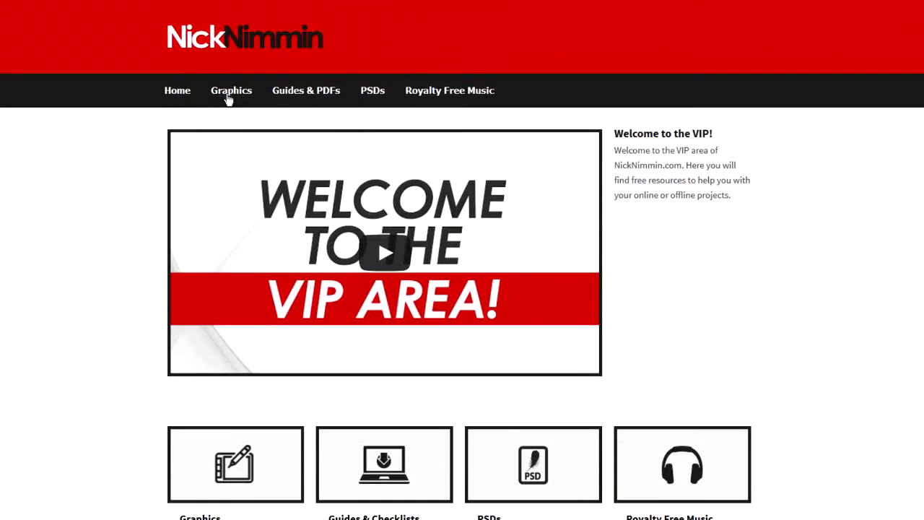
# Step: Go to NickNimmin.com's Graphics page with the free channel header, watermark and lower-third downloads
pyautogui.click(228, 94)
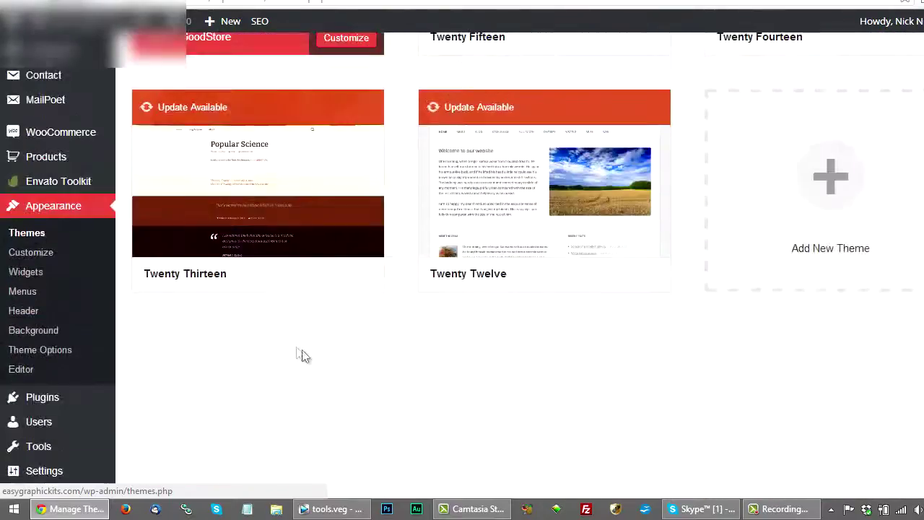
# Step: Open the Footer (footer.php) template from the theme editor's Templates list
pyautogui.scroll(-1, 302, 355)
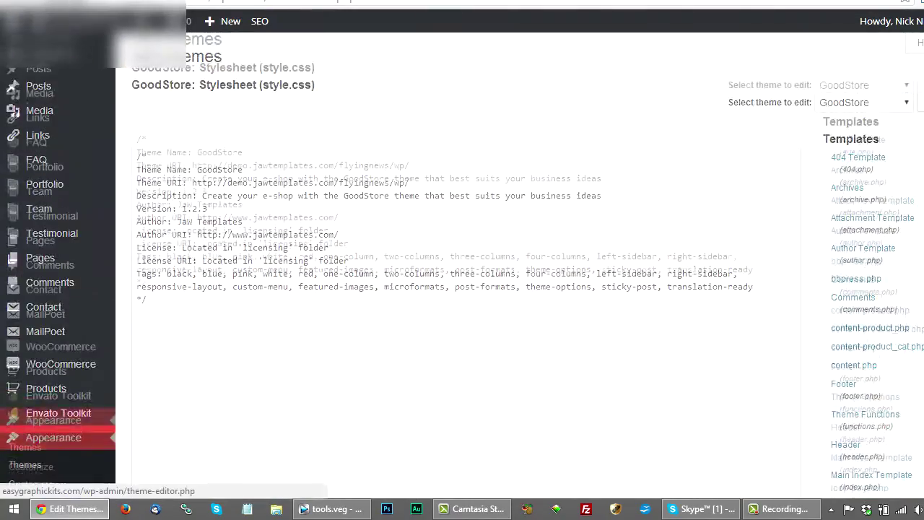
pyautogui.scroll(-1, 852, 289)
pyautogui.click(849, 235)
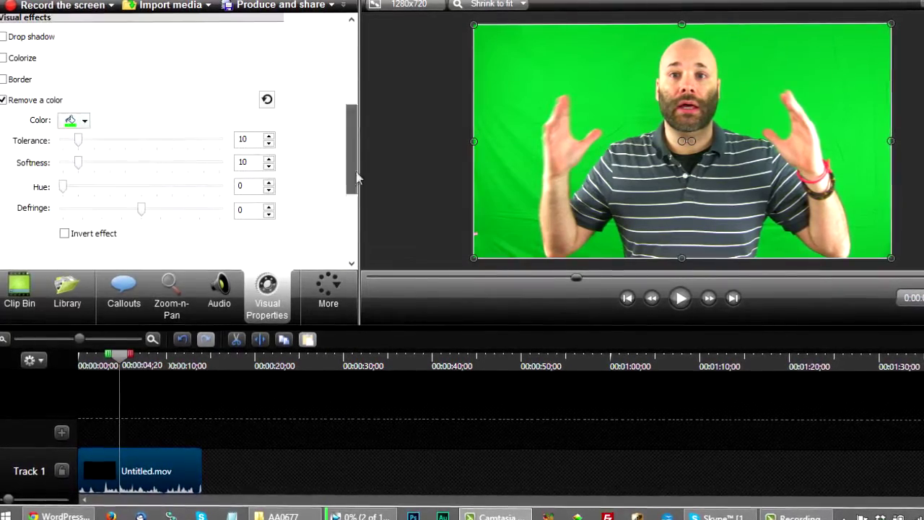
# Step: Apply Remove a color to the clip to key out the green background
pyautogui.click(535, 50)
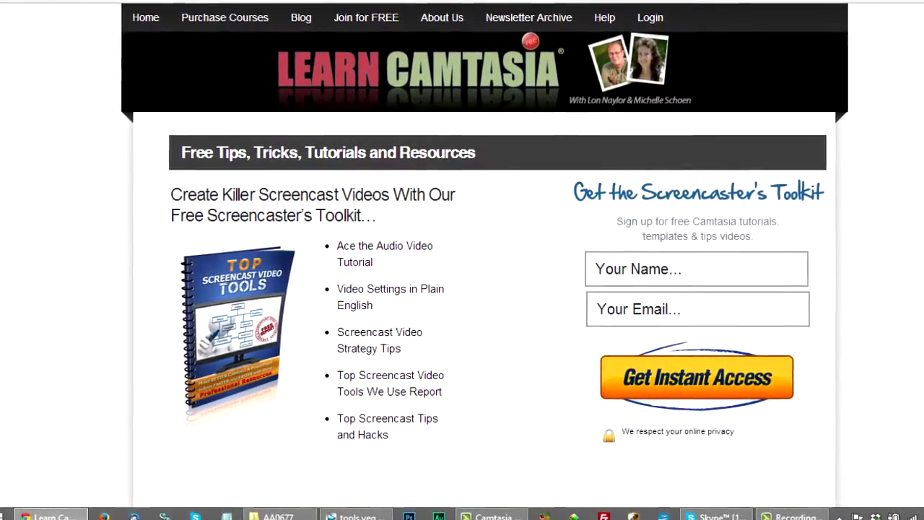
pyautogui.scroll(-15, 463, 260)
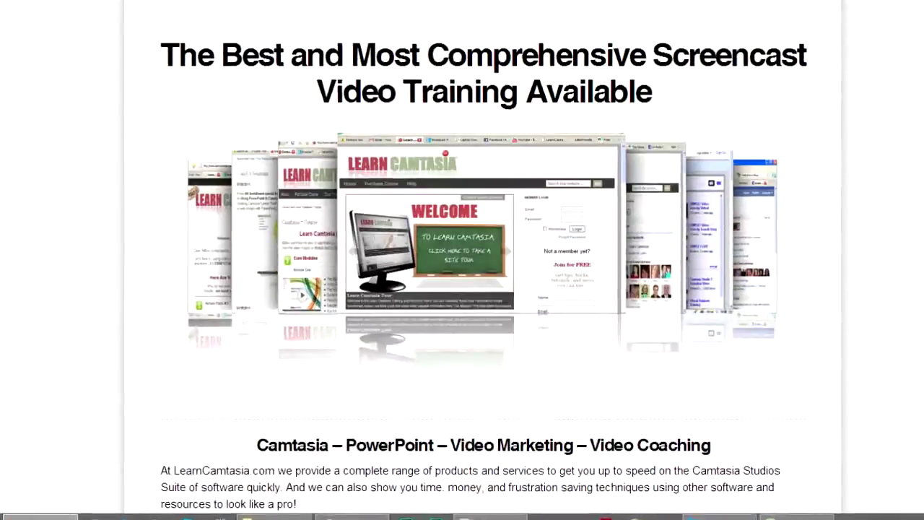
pyautogui.scroll(-15, 462, 260)
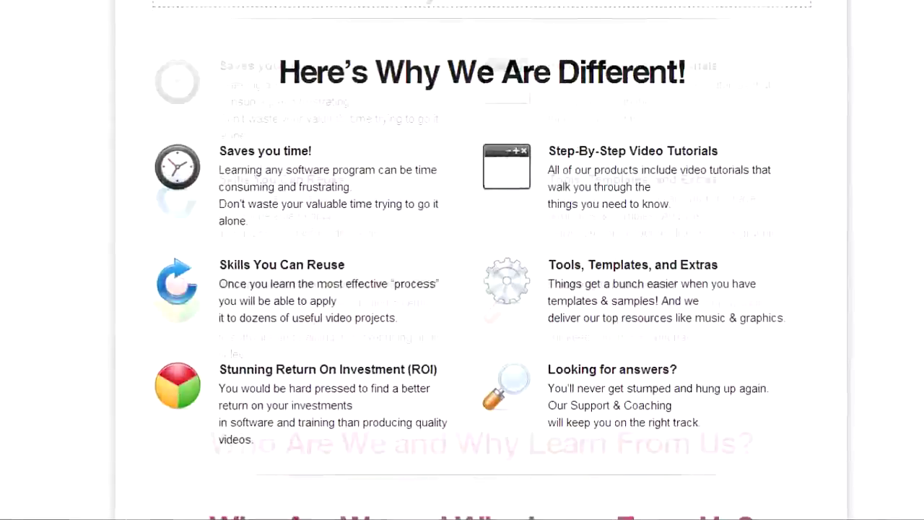
pyautogui.scroll(-5, 462, 260)
pyautogui.scroll(20, 462, 260)
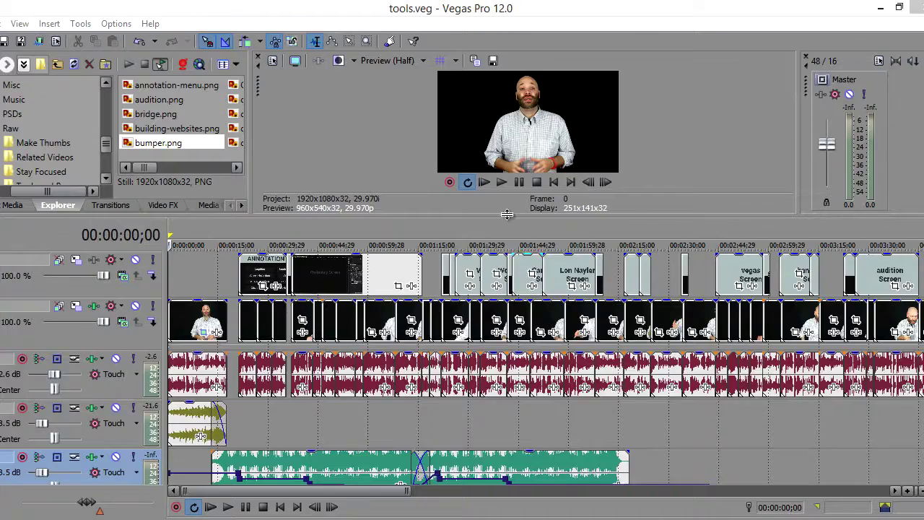
# Step: Enlarge the preview window above the tools.veg timeline and show Track 5's Video Track FX
pyautogui.moveTo(507, 214)
pyautogui.mouseDown()
pyautogui.moveTo(507, 306)
pyautogui.moveTo(525, 271)
pyautogui.mouseUp()
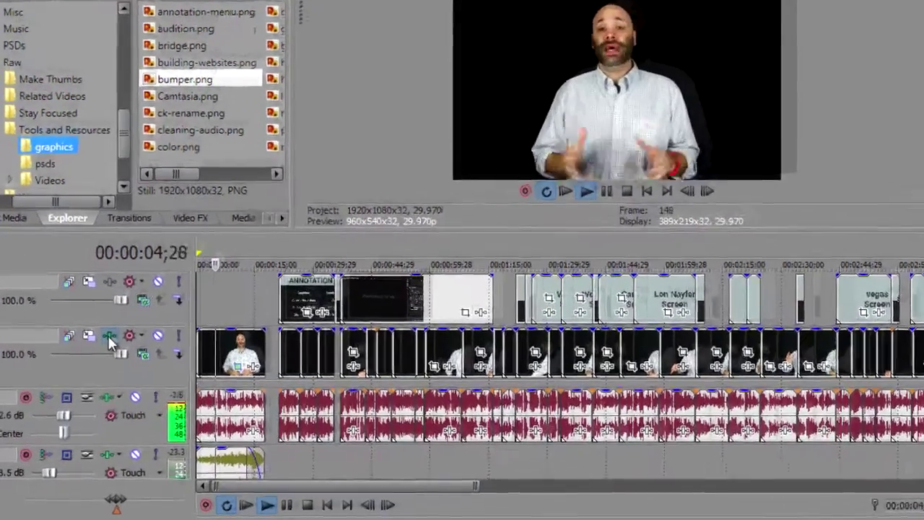
pyautogui.click(94, 362)
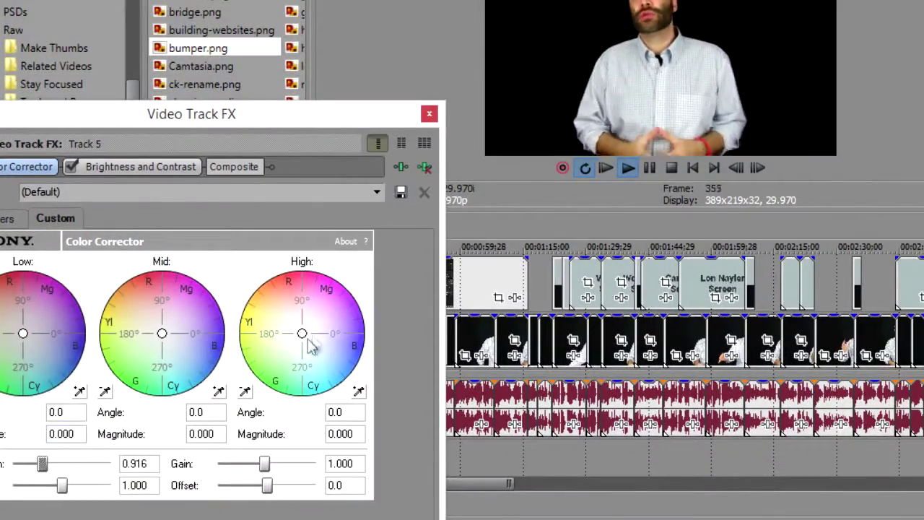
# Step: In Color Corrector, move the High wheel to angle 312.7 and nudge the Low wheel slightly
pyautogui.moveTo(311, 347); pyautogui.dragTo(314, 350)
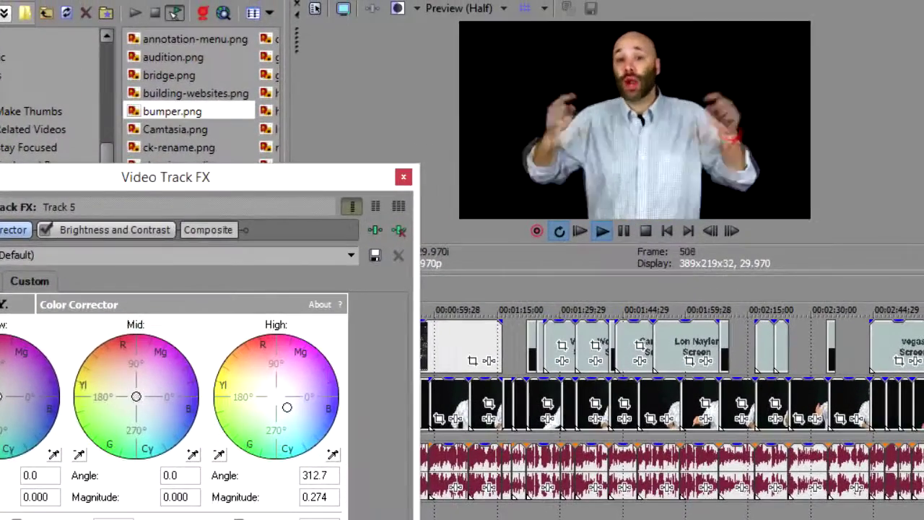
pyautogui.moveTo(4, 377); pyautogui.dragTo(11, 382)
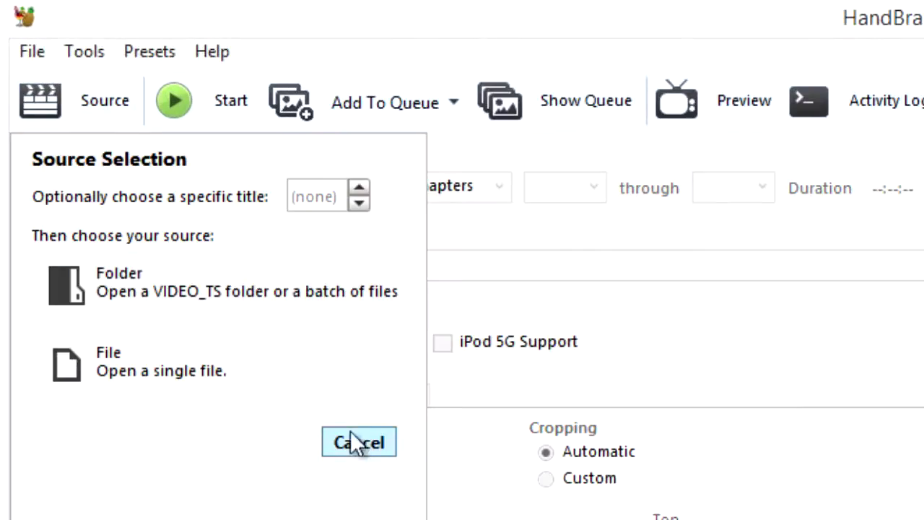
# Step: Load the how-to-stay-focused-productive video into HandBrake as a single source file
pyautogui.click(108, 261)
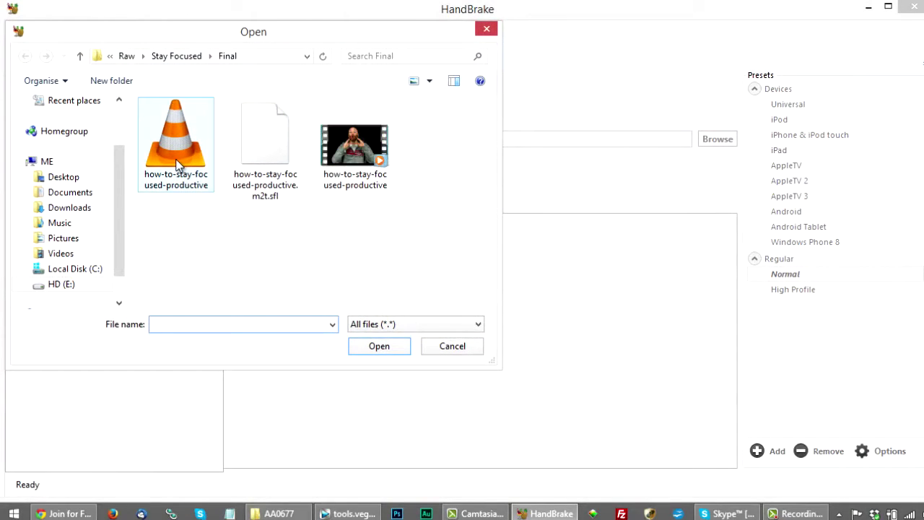
pyautogui.press('Return')
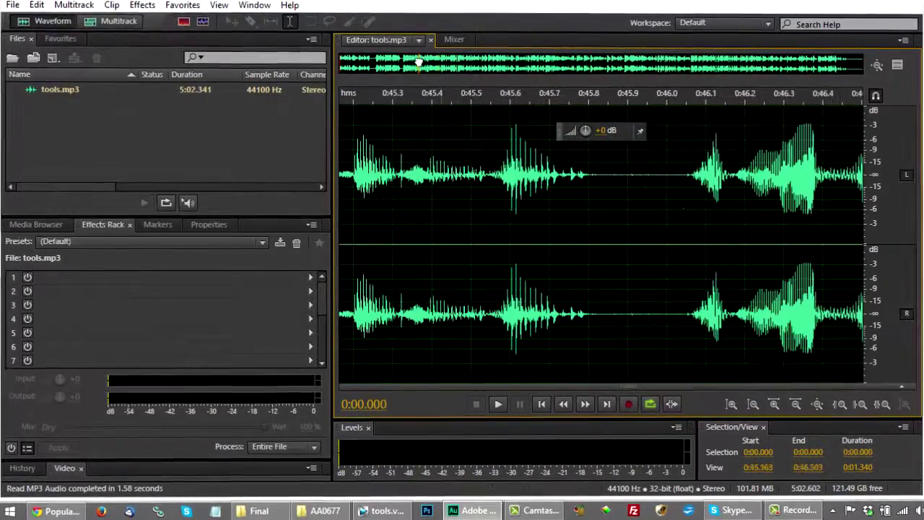
# Step: Capture a noise print from a short silent stretch near 0:45.9
pyautogui.moveTo(600, 309); pyautogui.dragTo(681, 309)
pyautogui.click(142, 4)
pyautogui.click(390, 202)
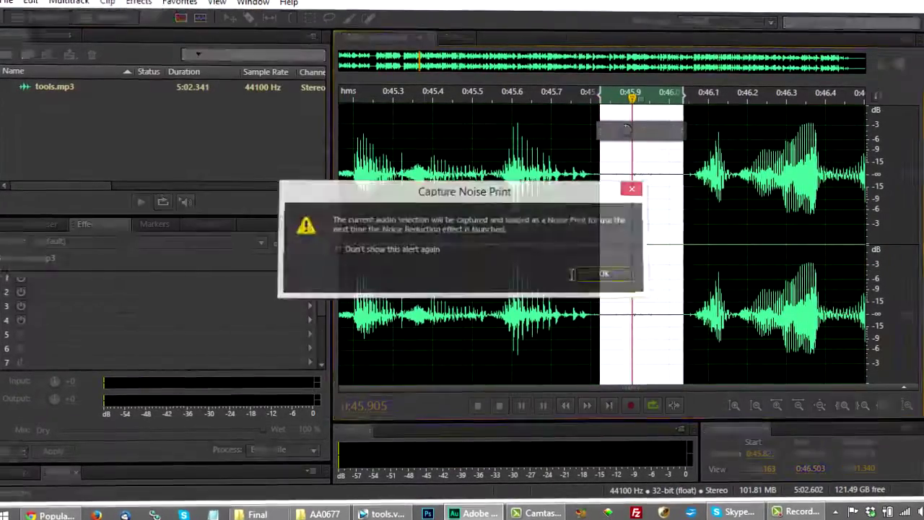
pyautogui.press('Return')
# Step: Apply Noise Reduction to the entire tools.mp3 file
pyautogui.hotkey('ctrl', 'a')
pyautogui.click(141, 5)
pyautogui.click(376, 361)
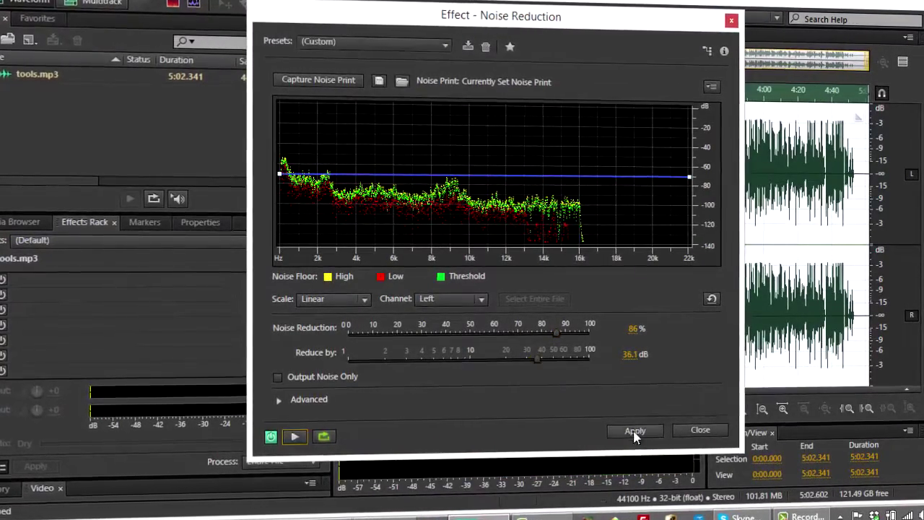
pyautogui.click(635, 430)
# Step: Add a Hard Limiter to the effects rack with maximum amplitude -6.3 dB and play the result
pyautogui.click(309, 279)
pyautogui.moveTo(393, 84)
pyautogui.click(596, 159)
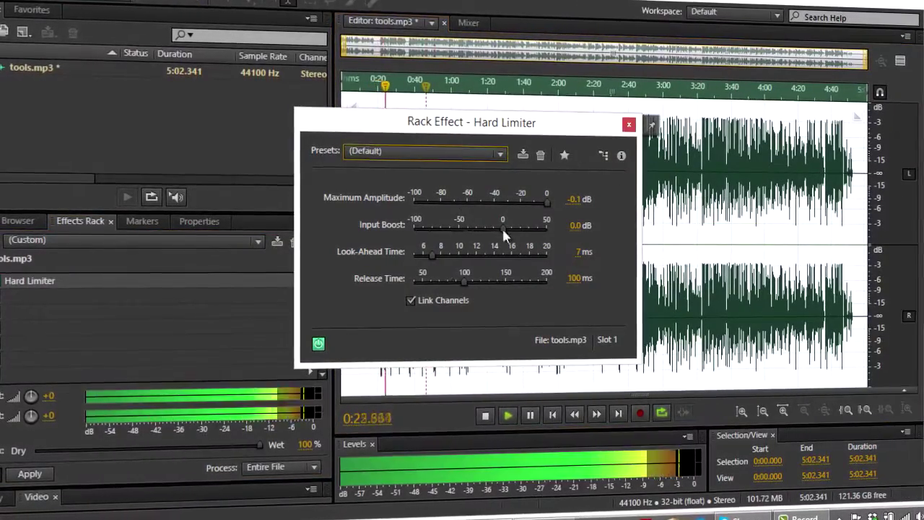
pyautogui.moveTo(547, 202)
pyautogui.mouseDown()
pyautogui.moveTo(533, 212)
pyautogui.moveTo(540, 208)
pyautogui.mouseUp()
pyautogui.press('space')
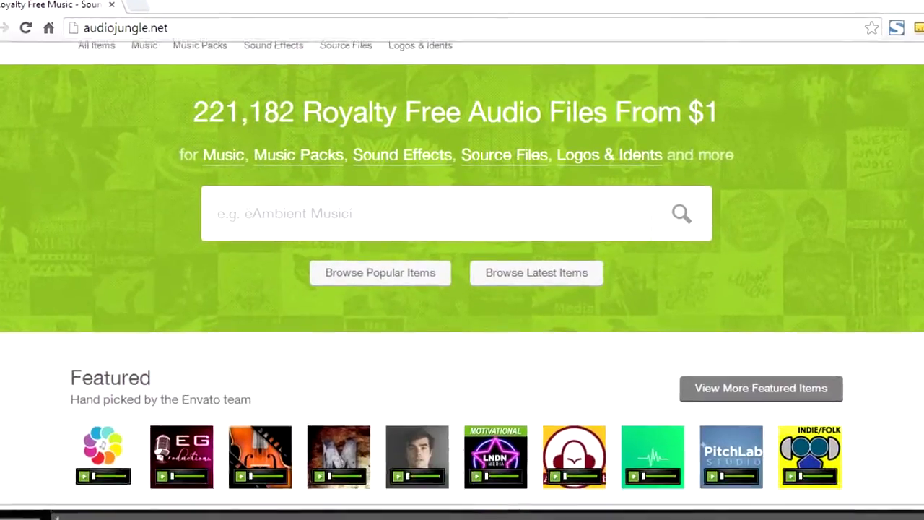
# Step: Browse AudioJungle's popular audio files, then shift Adobe Color's Triad theme to purple, cream, pink and teal
pyautogui.scroll(-6, 462, 289)
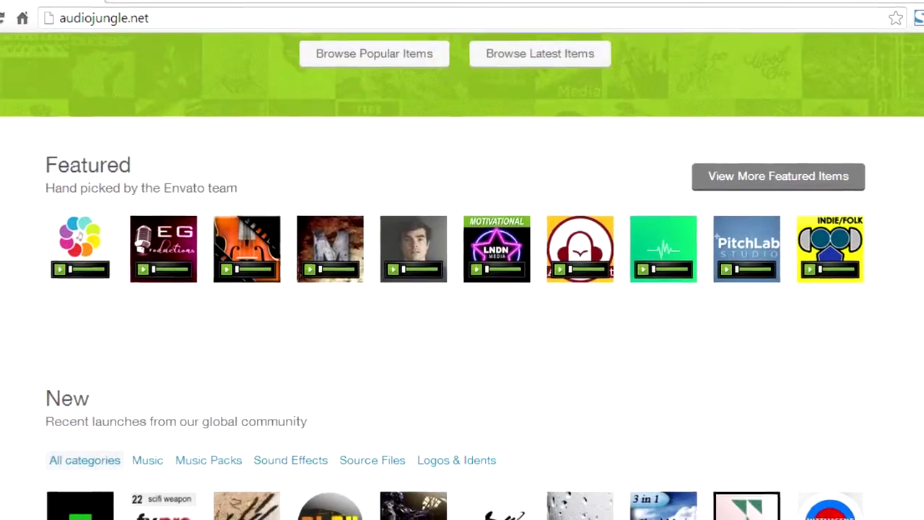
pyautogui.click(336, 66)
pyautogui.moveTo(916, 90); pyautogui.dragTo(917, 168)
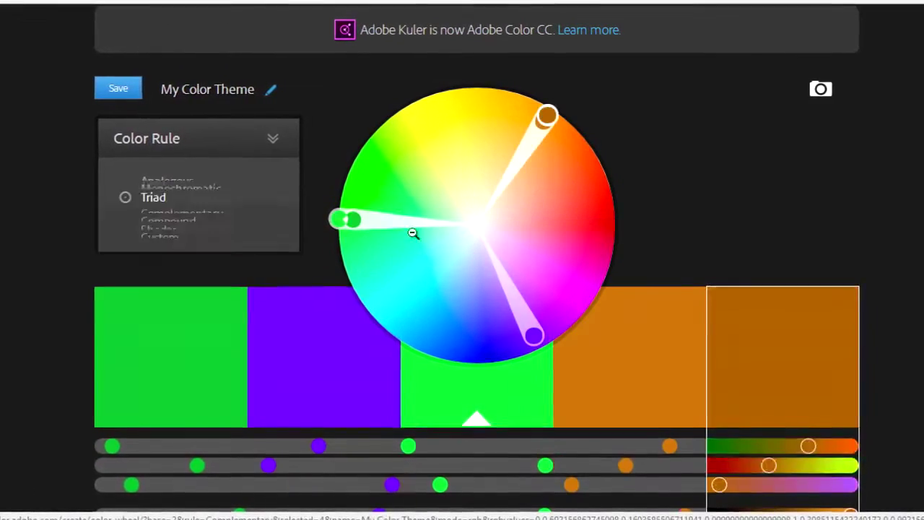
pyautogui.moveTo(361, 176); pyautogui.dragTo(431, 175)
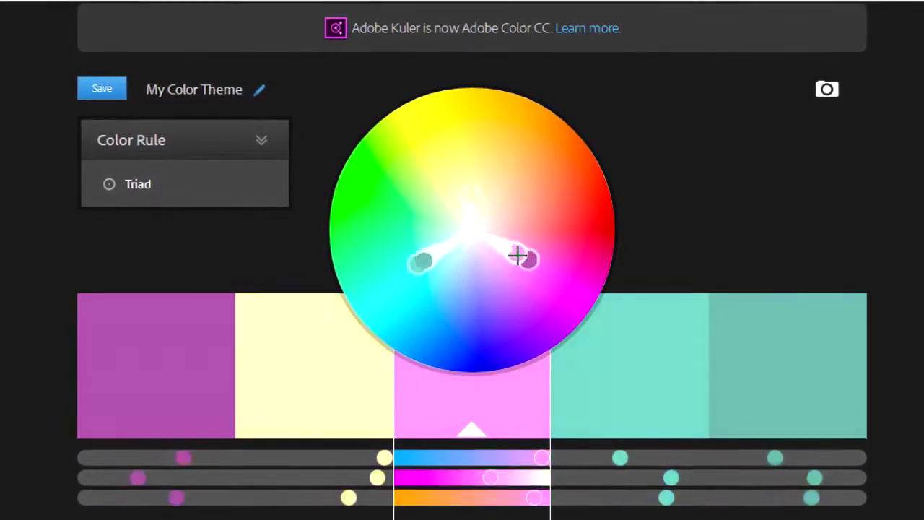